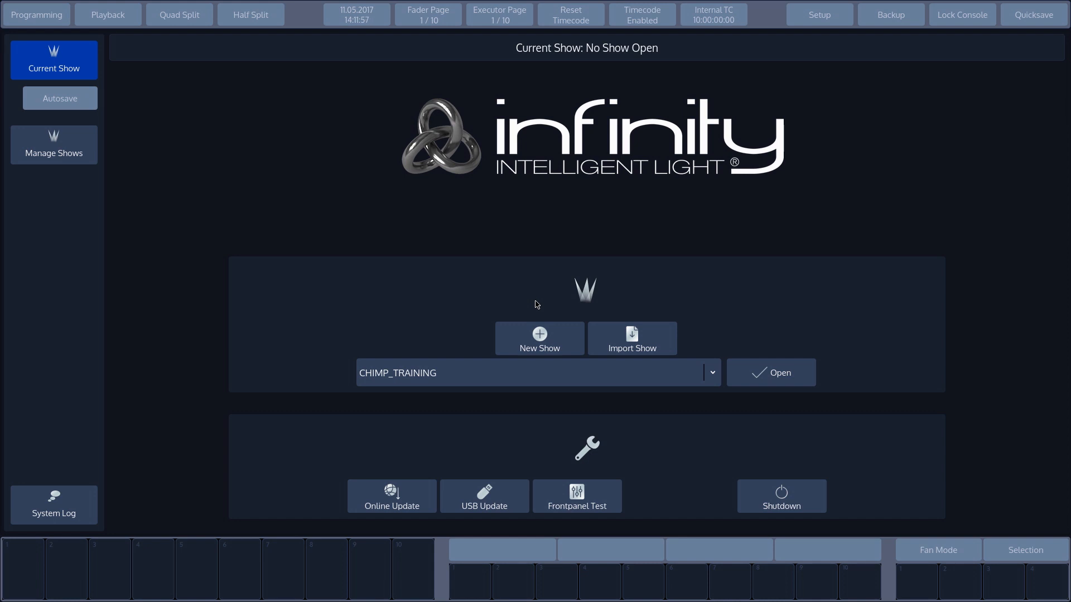
# Step: Show the list of available saved shows from the Current Show page
pyautogui.click(710, 374)
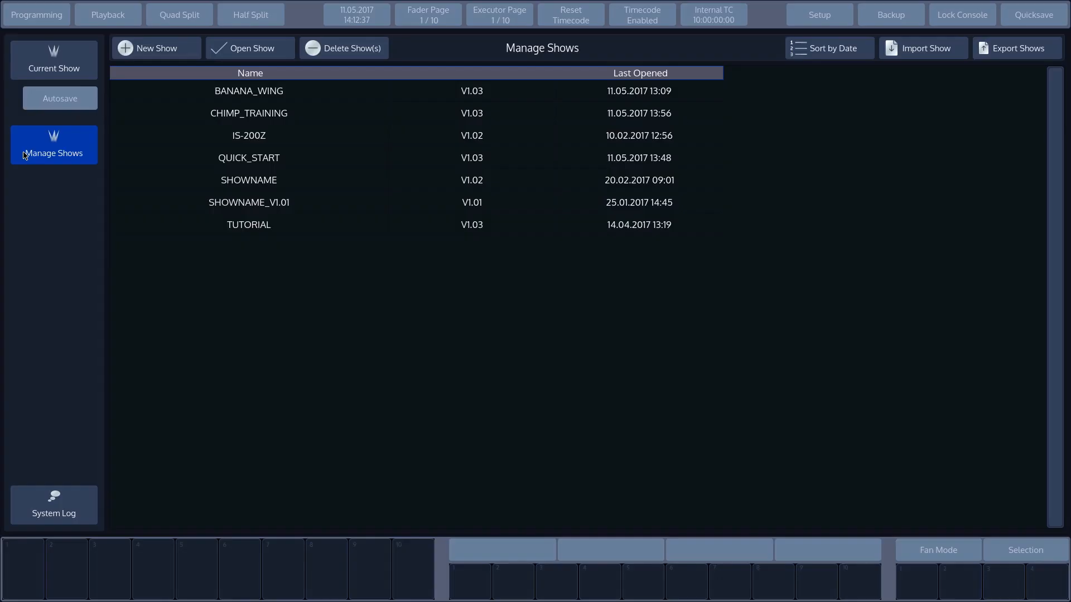
# Step: Sort the saved shows by last-opened date
pyautogui.click(801, 48)
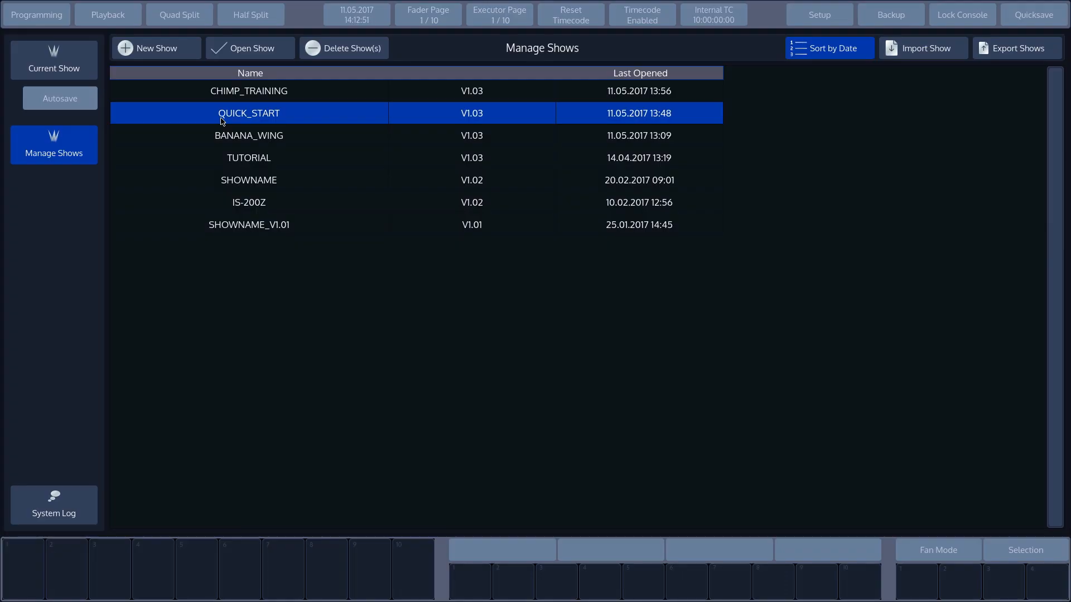
# Step: Load QUICK_START as the current show (24 fixtures, 3 cuelists, 25 presets)
pyautogui.click(242, 47)
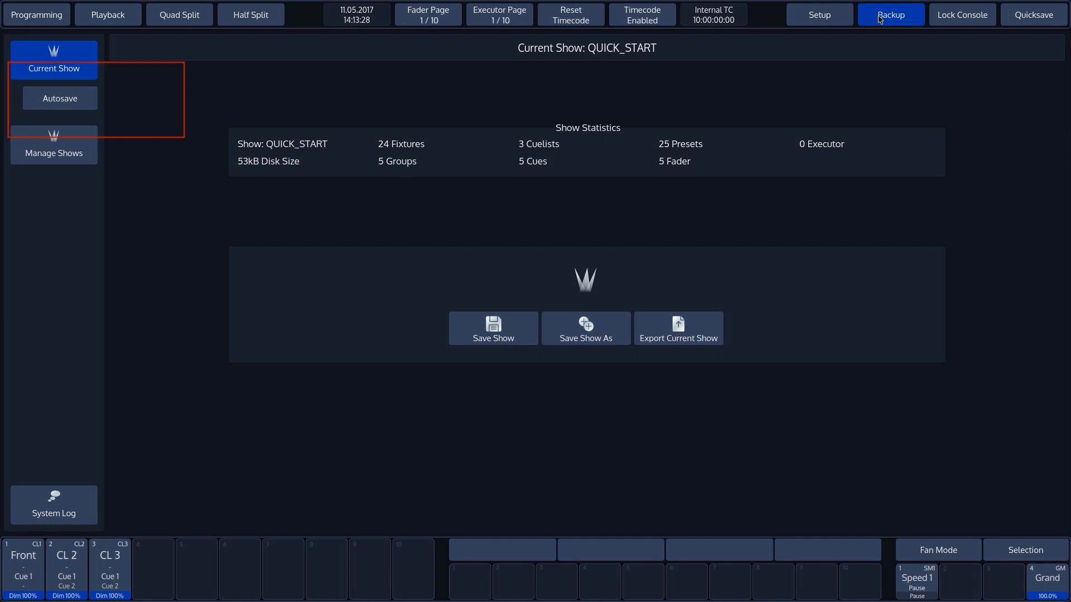
# Step: Toggle Show Autosave off then back on, keeping the 10-minute interval
pyautogui.click(37, 107)
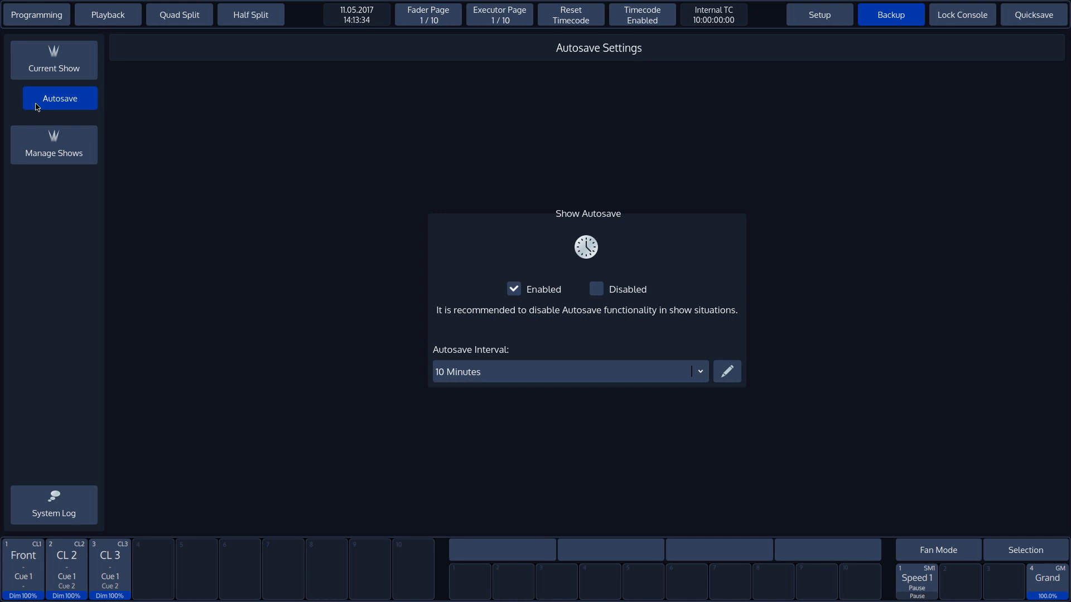
pyautogui.click(597, 290)
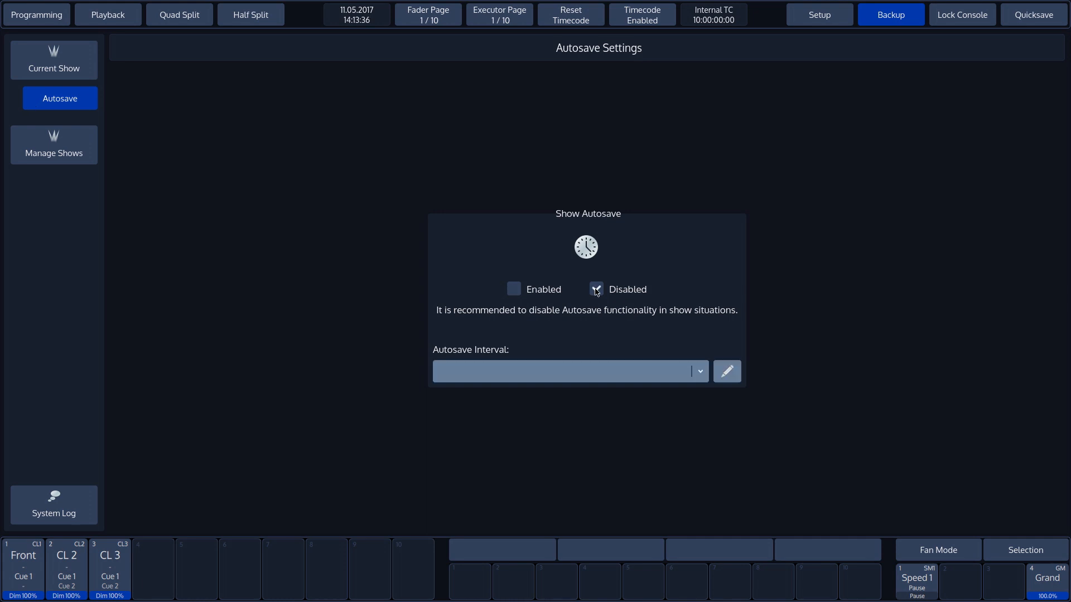
pyautogui.click(514, 290)
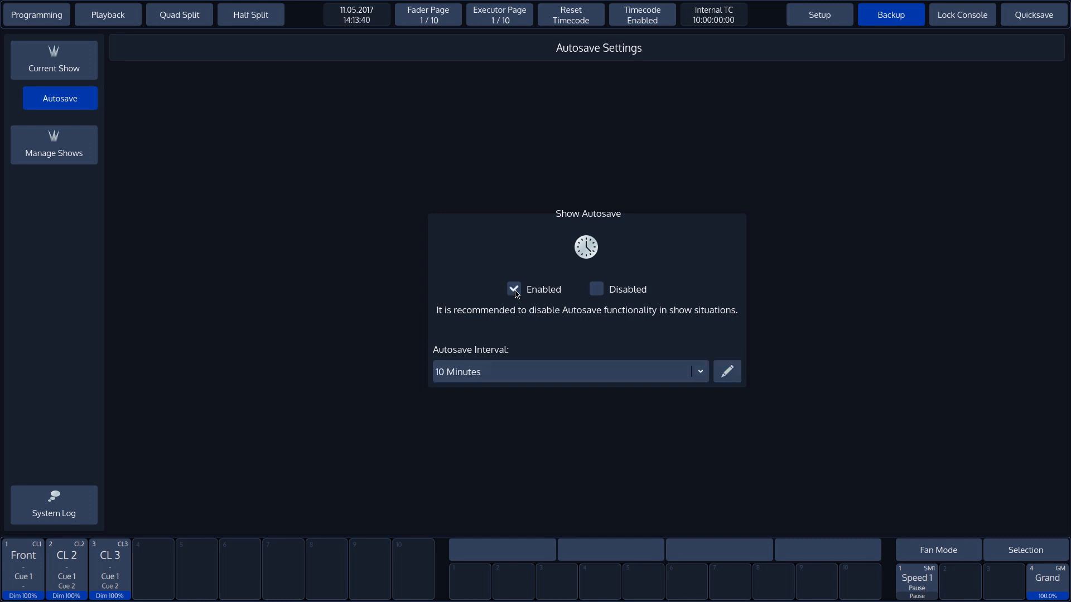